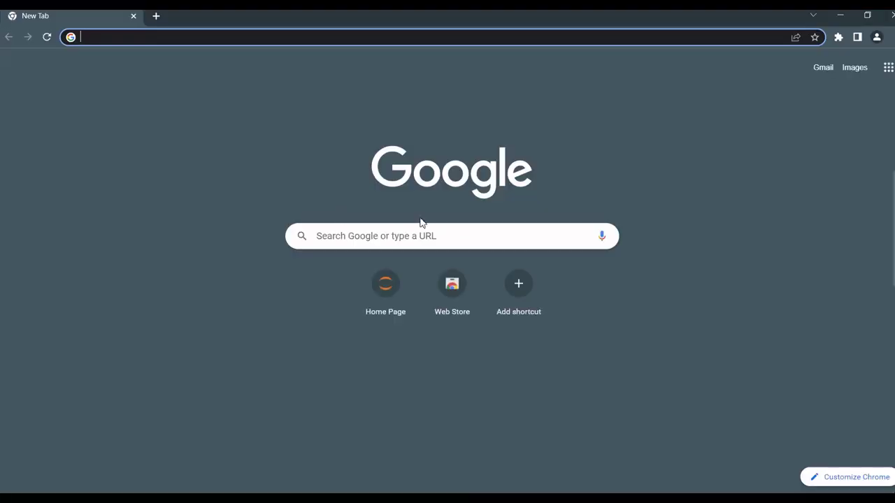
# Search Google for "visual studio code" and open the official code.visualstudio.com site from the results
pyautogui.click(405, 234)
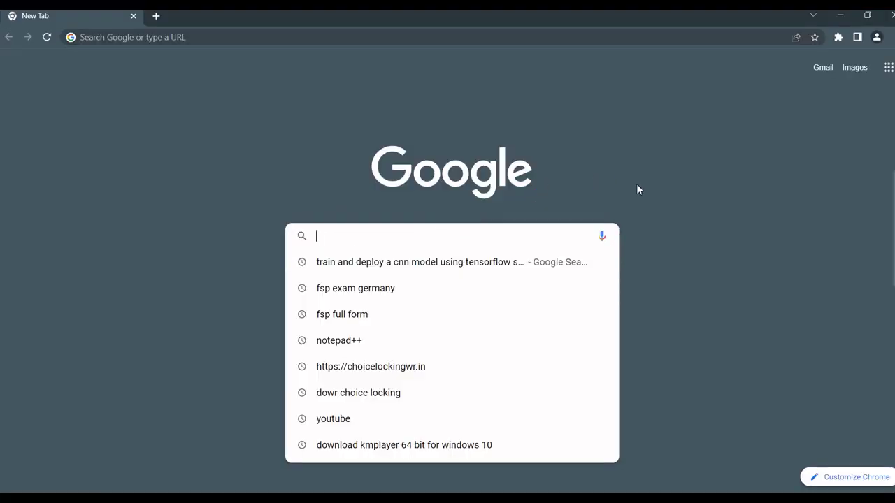
pyautogui.write('visual')
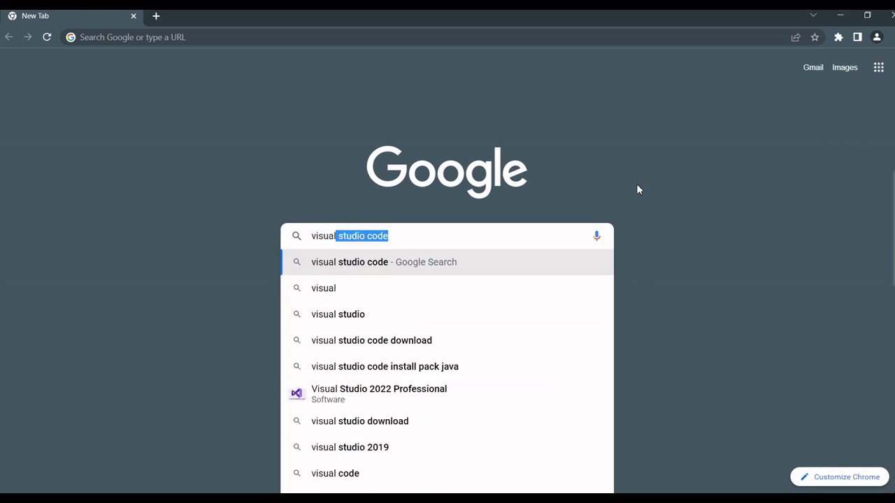
pyautogui.press('Right')
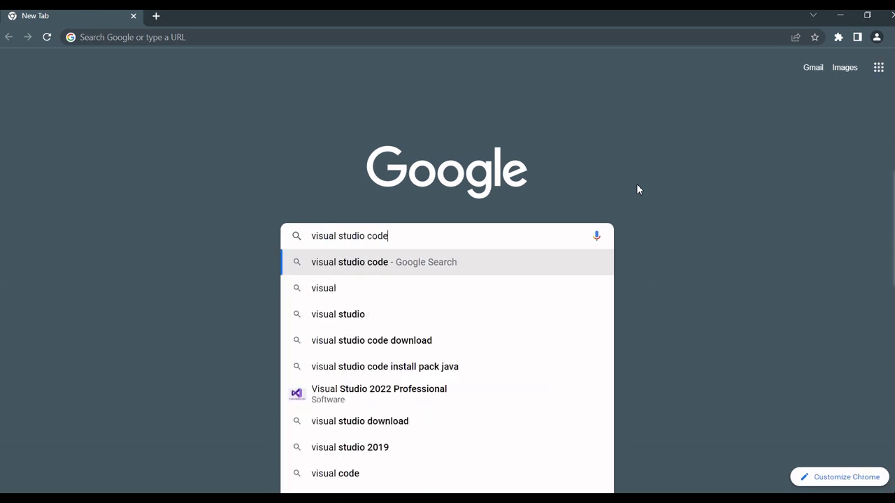
pyautogui.press('Return')
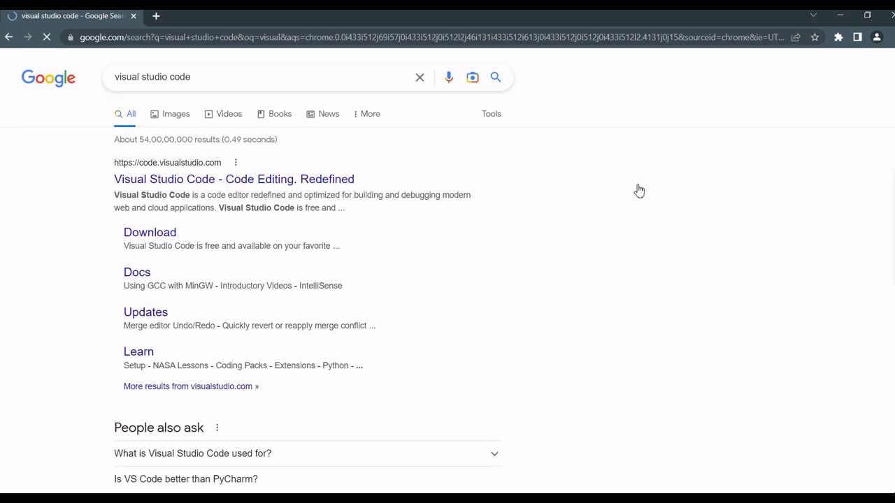
pyautogui.click(156, 179)
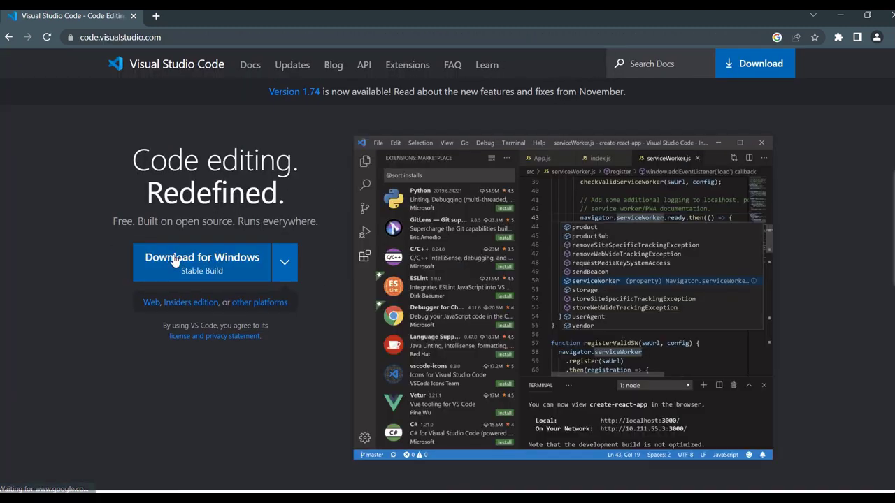
# Check the stable and Insiders download options for each operating system and look over the Visual Studio Code home page
pyautogui.click(279, 265)
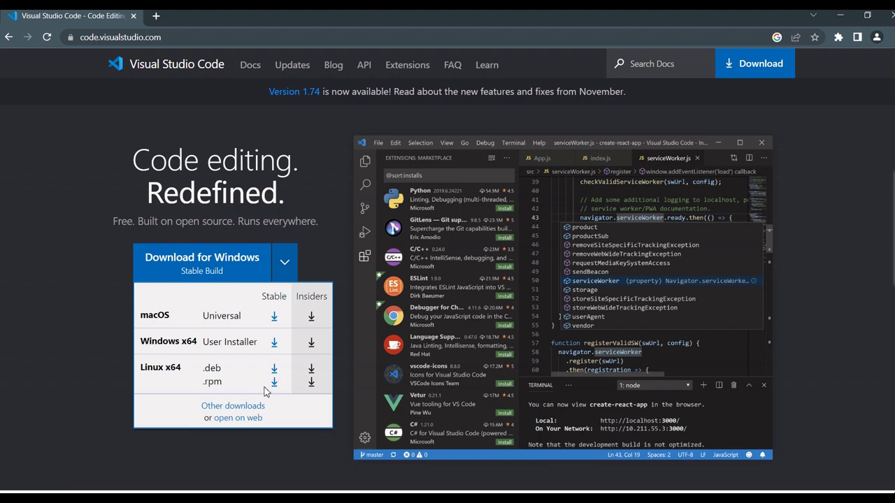
pyautogui.click(284, 266)
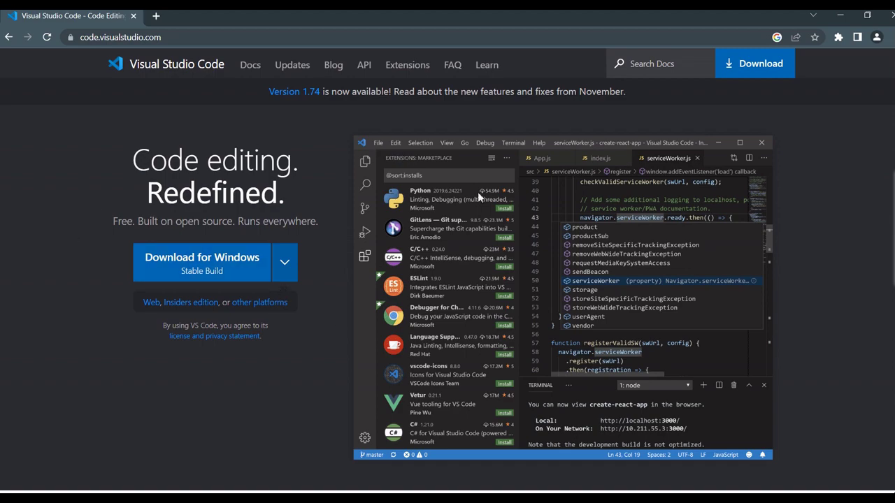
pyautogui.scroll(-5, 787, 186)
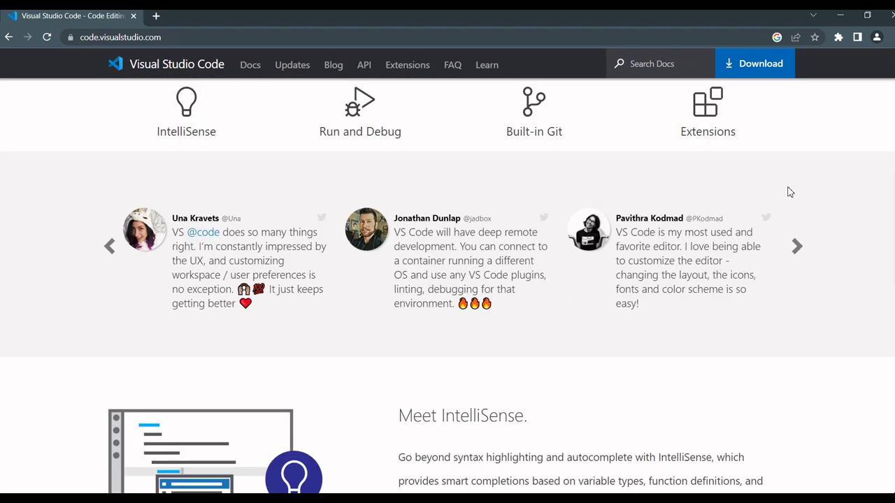
pyautogui.scroll(5, 786, 186)
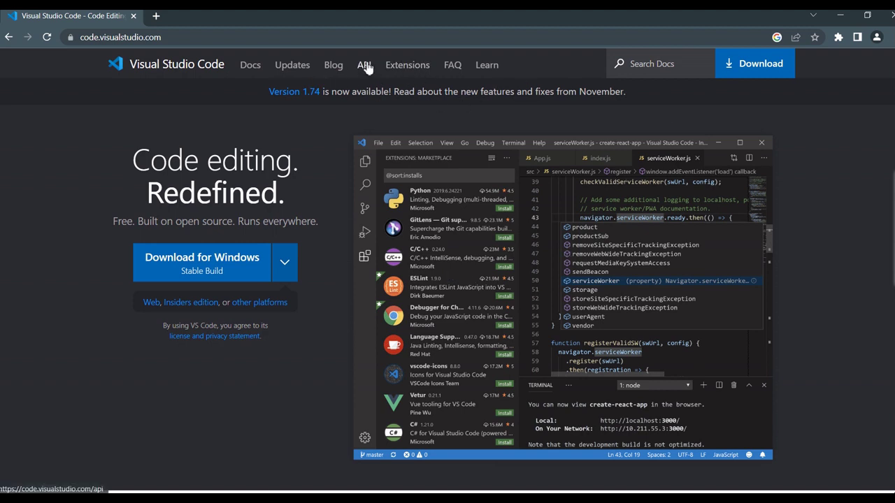
# Examine the Visual Studio Code documentation overview, including the TypeScript topics, Top Extensions, First Steps and Keyboard Shortcuts sections
pyautogui.click(251, 65)
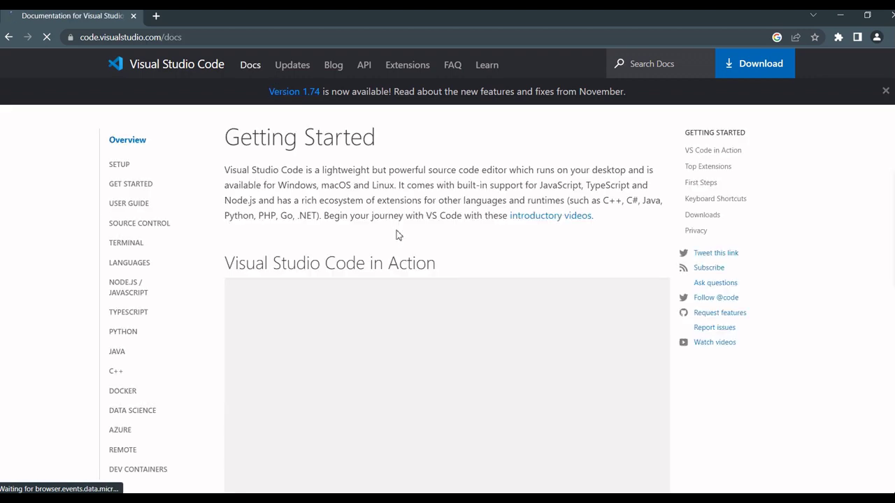
pyautogui.scroll(-3, 202, 235)
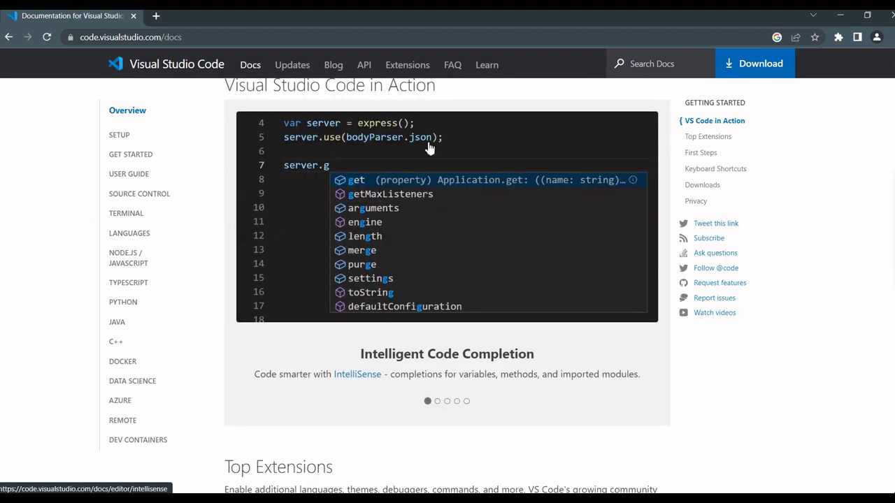
pyautogui.scroll(-2, 158, 243)
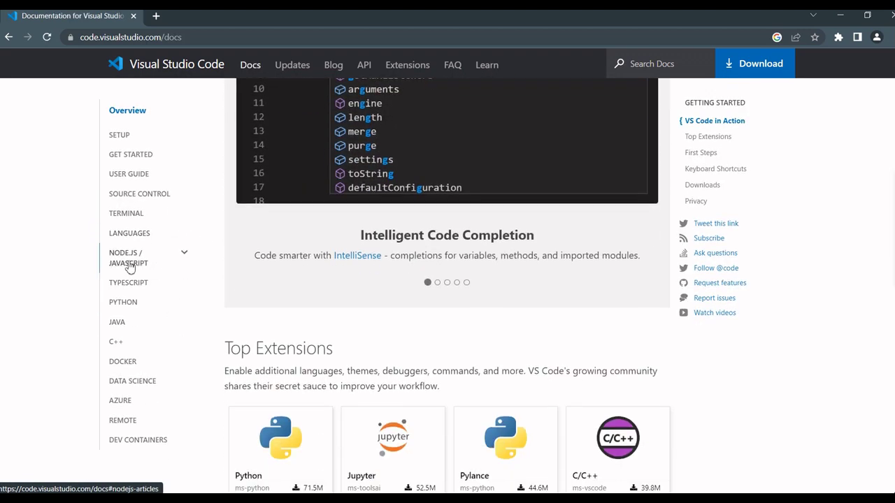
pyautogui.click(152, 292)
pyautogui.scroll(-4, 267, 239)
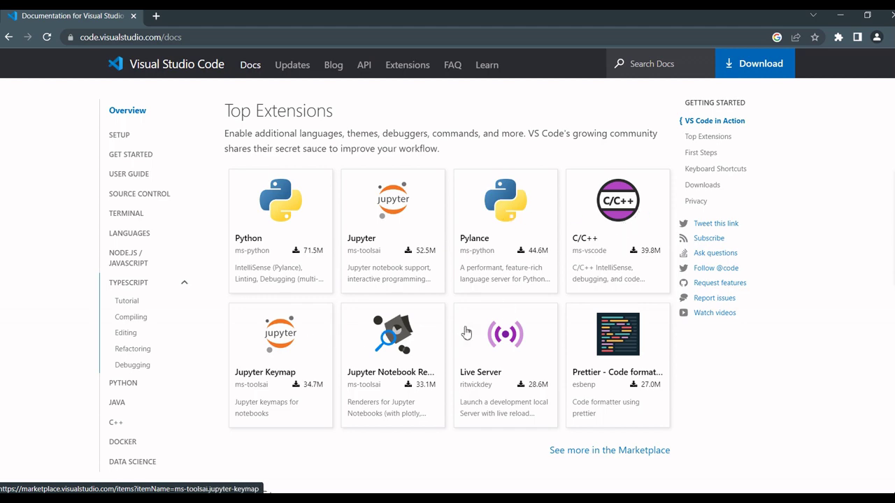
pyautogui.scroll(-5, 354, 308)
pyautogui.scroll(-5, 354, 299)
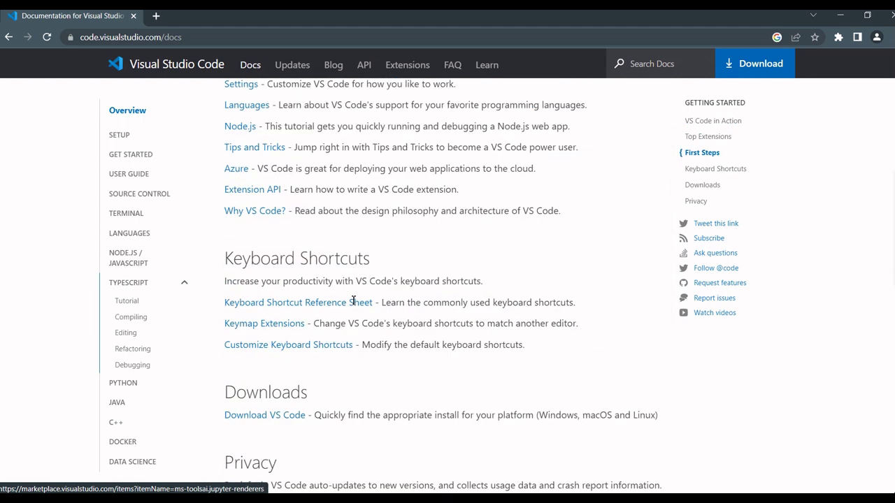
pyautogui.scroll(4, 354, 300)
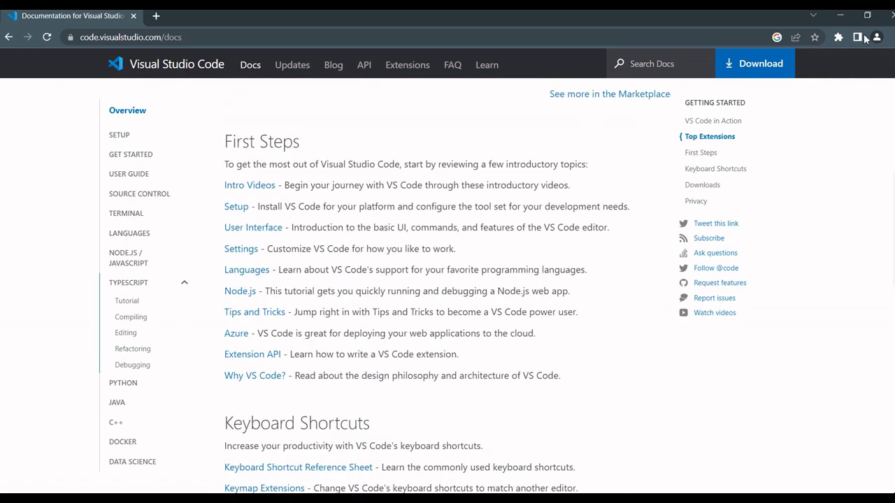
# Minimize the browser and run the VSCodeUserSetup installer on the desktop as administrator, agreeing to continue despite the user-installer warning
pyautogui.click(839, 15)
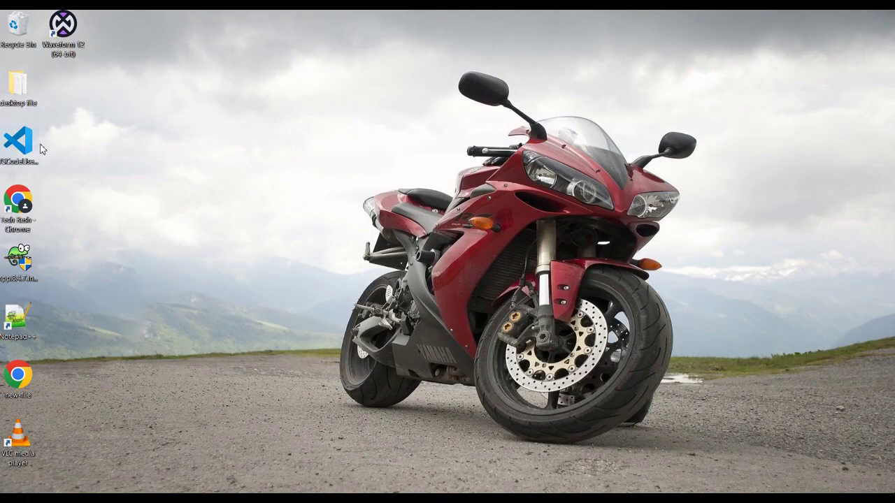
pyautogui.click(20, 144)
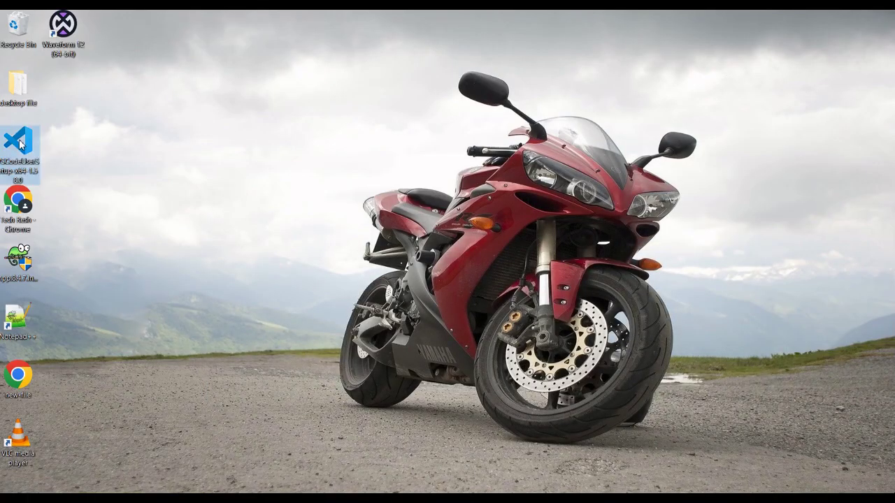
pyautogui.rightClick(20, 142)
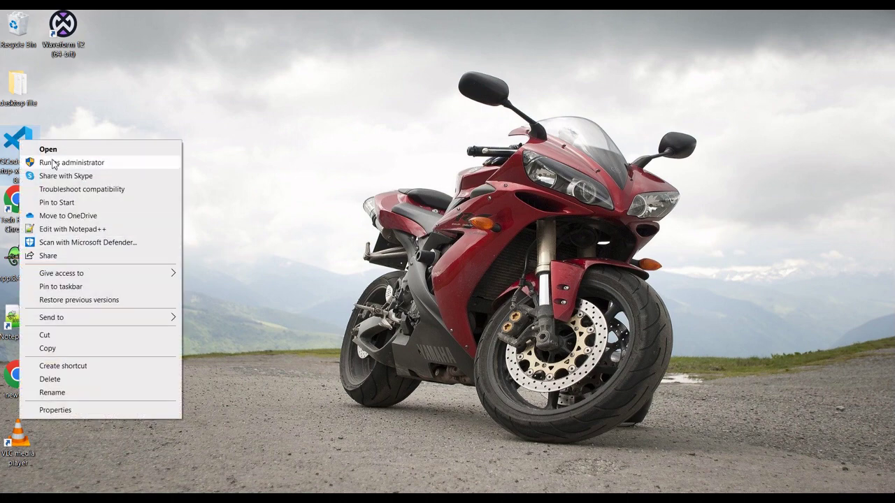
pyautogui.click(83, 163)
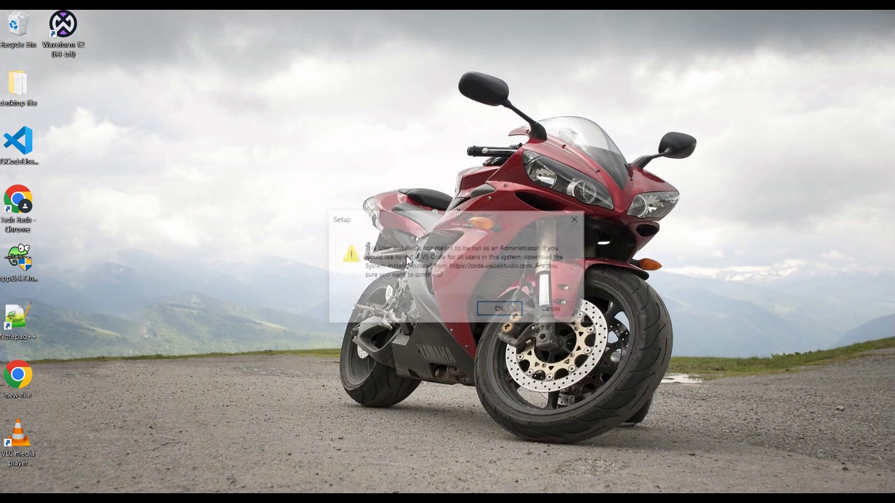
pyautogui.click(503, 311)
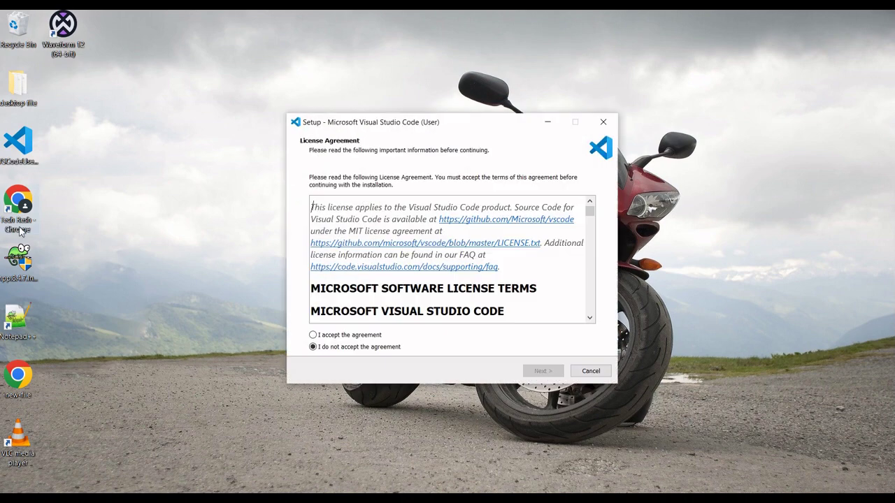
# Accept the license agreement and keep the default destination location and Start Menu folder in the setup wizard
pyautogui.click(363, 335)
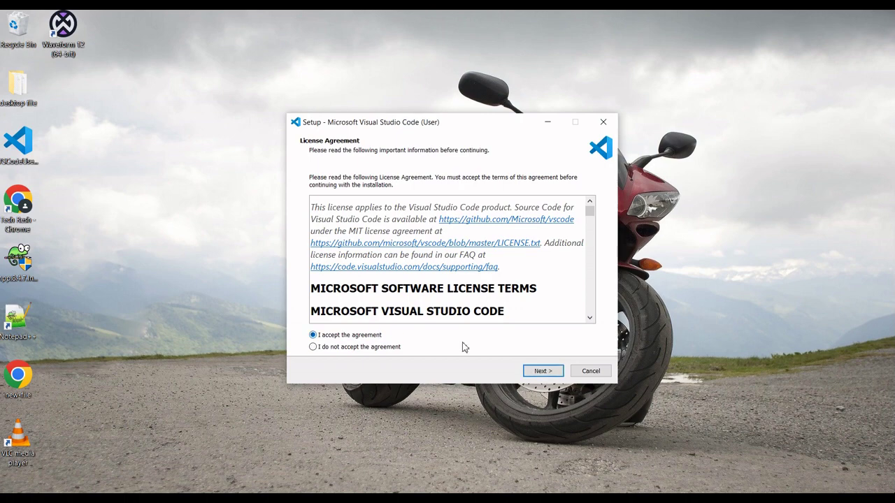
pyautogui.click(547, 369)
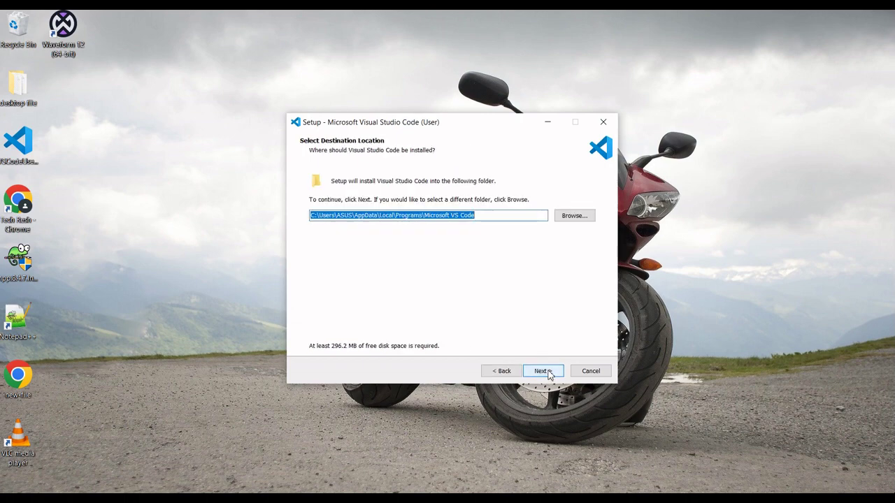
pyautogui.click(546, 372)
pyautogui.click(549, 372)
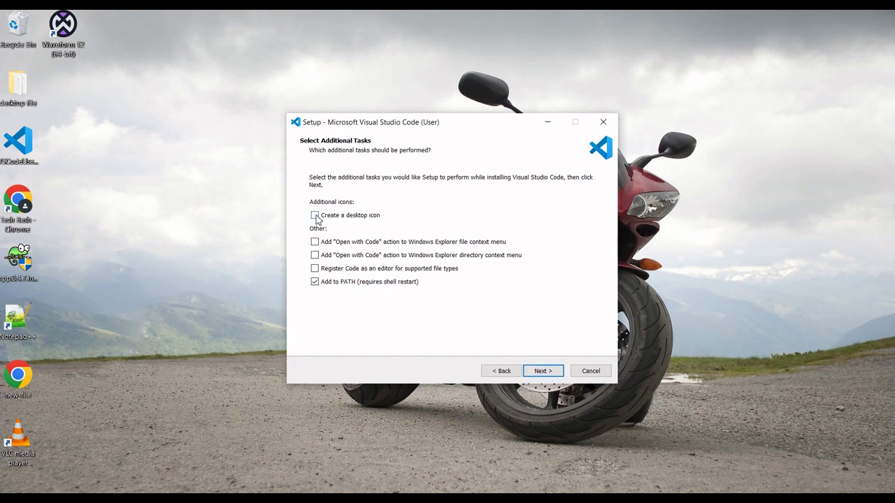
# Enable the desktop icon and the "Open with Code" action for the Windows Explorer file context menu as additional tasks
pyautogui.click(314, 215)
pyautogui.click(314, 242)
pyautogui.click(548, 372)
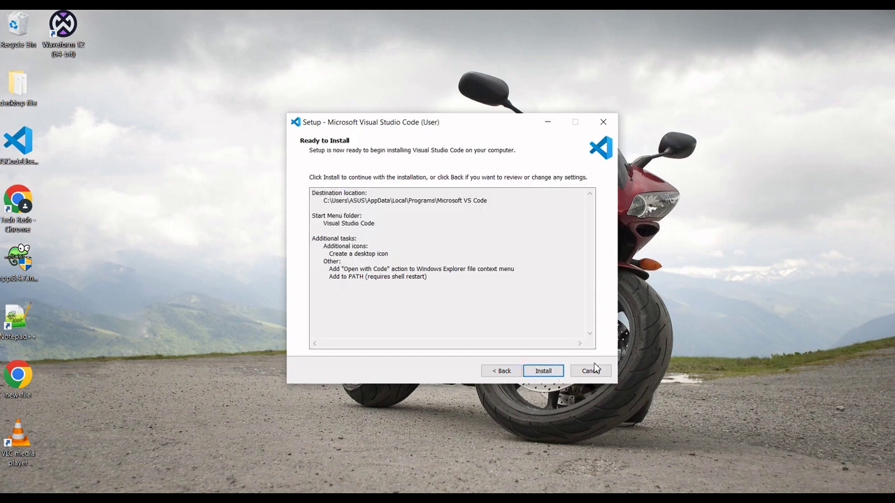
# Install Visual Studio Code and finish the setup wizard with the option to launch the program enabled
pyautogui.click(543, 372)
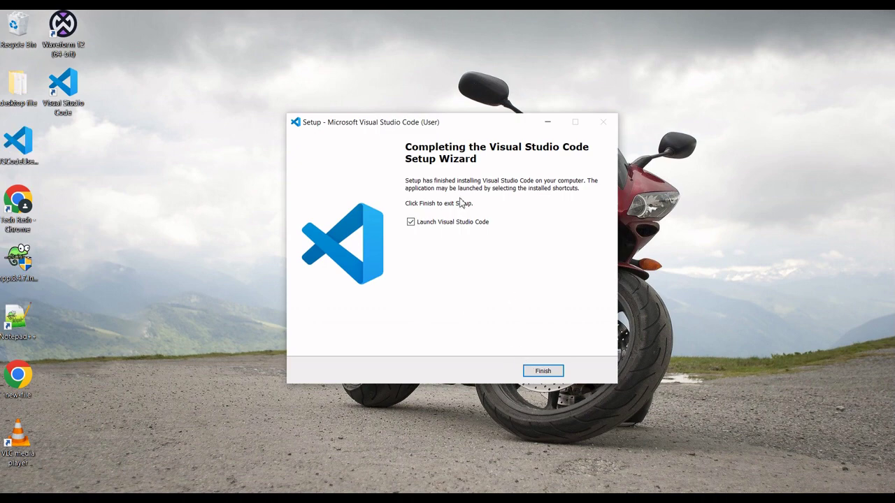
pyautogui.click(543, 370)
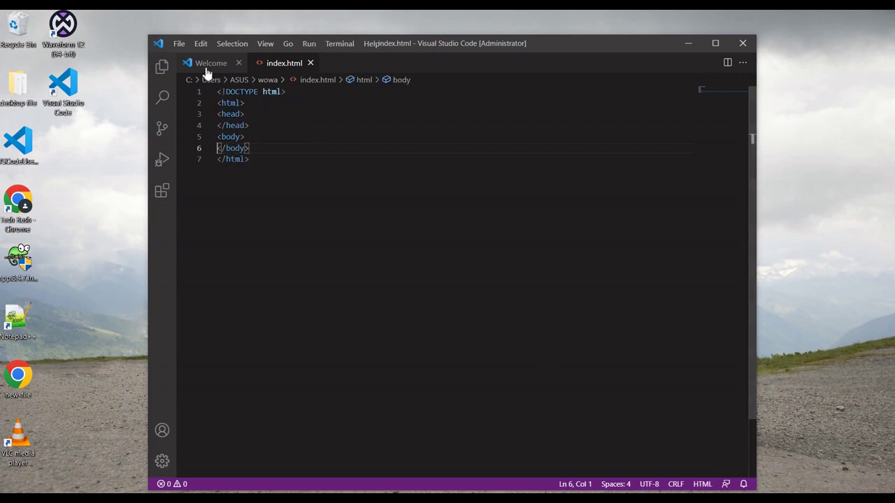
# Search the extensions marketplace for "node" and clear the search term
pyautogui.click(179, 45)
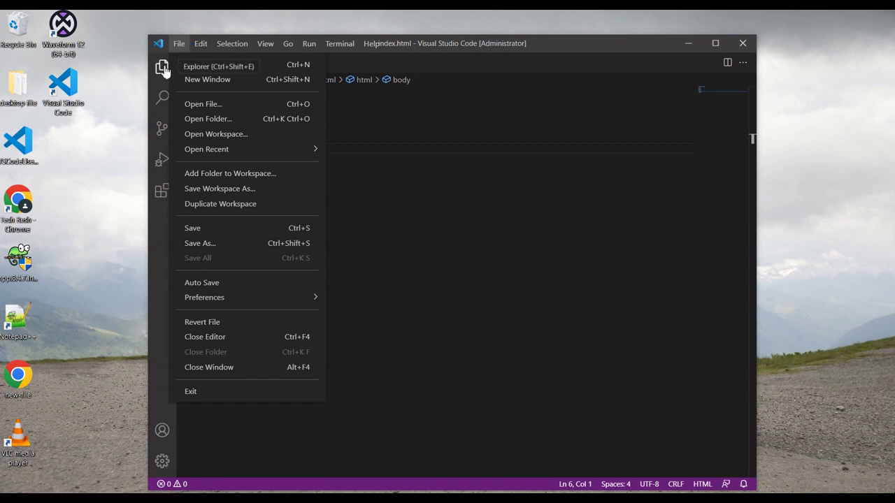
pyautogui.click(161, 189)
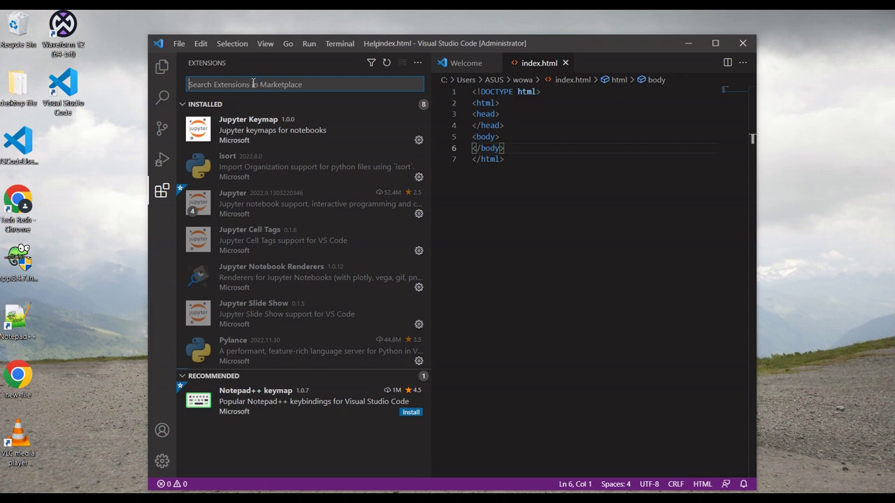
pyautogui.write('node')
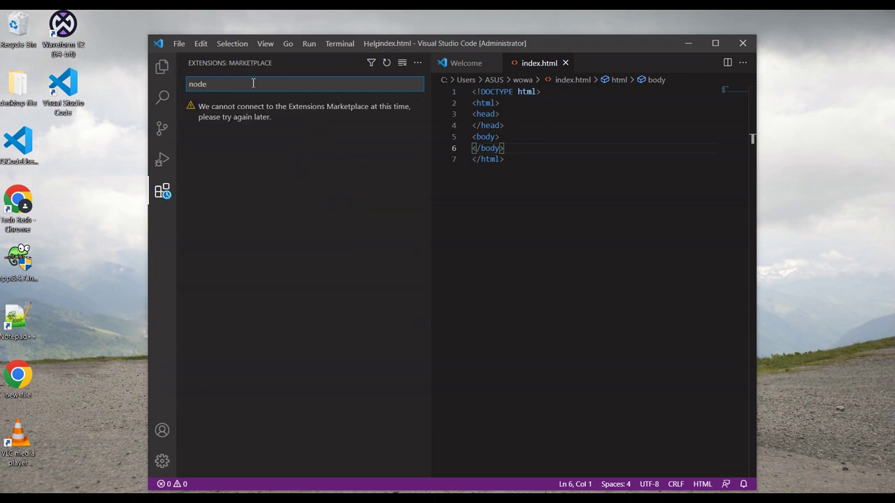
pyautogui.press('BackSpace')
pyautogui.press('BackSpace')
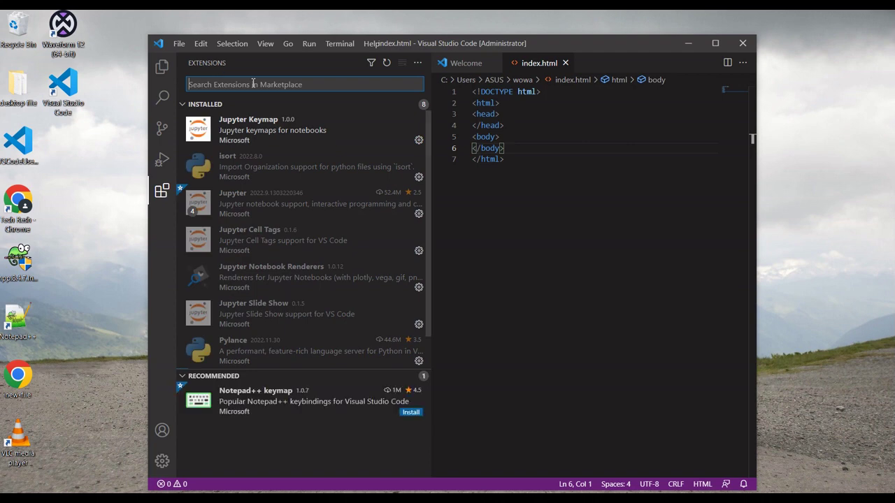
# Search the extensions marketplace for "python" and view the details of the Python for VSCode extension
pyautogui.write('P')
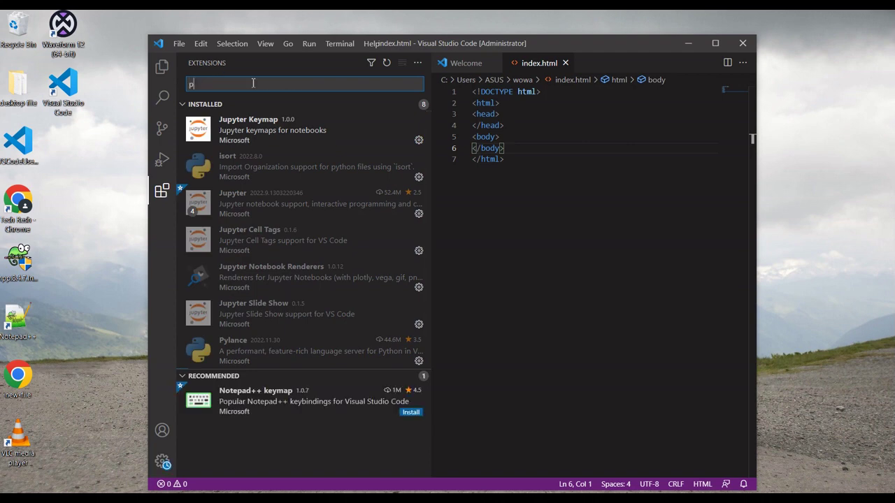
pyautogui.write('yth')
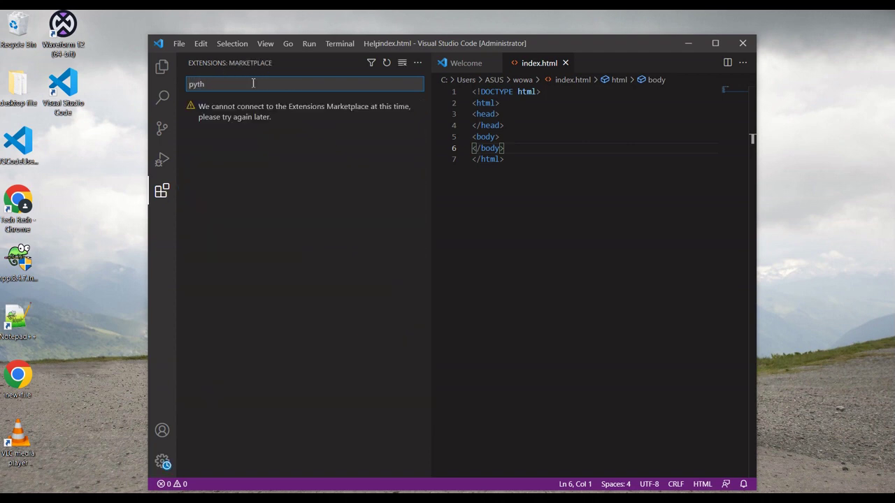
pyautogui.write('on')
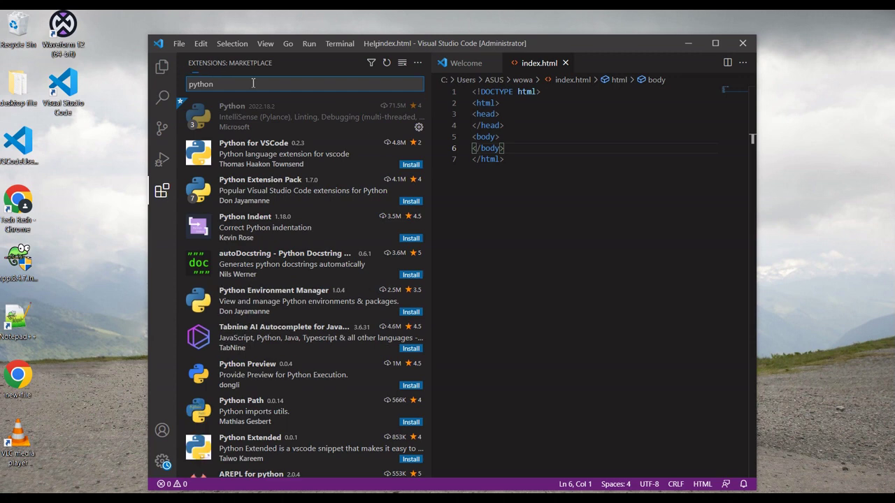
pyautogui.click(272, 147)
pyautogui.click(273, 147)
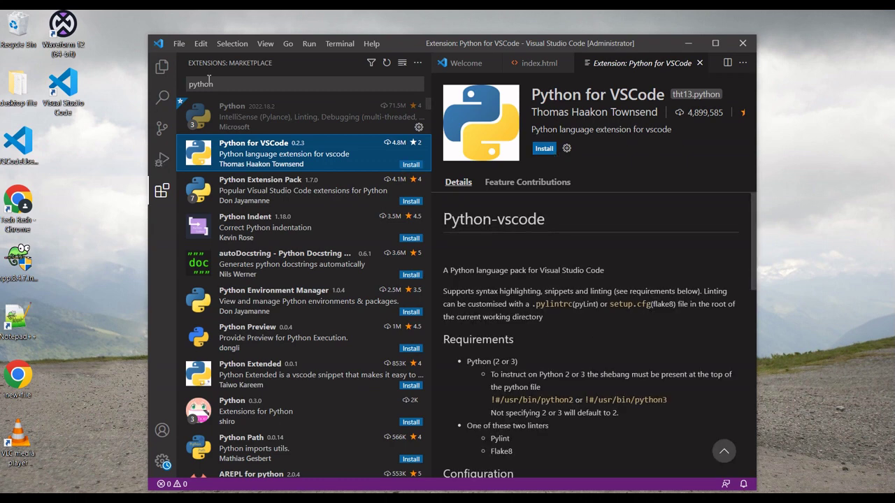
pyautogui.click(258, 83)
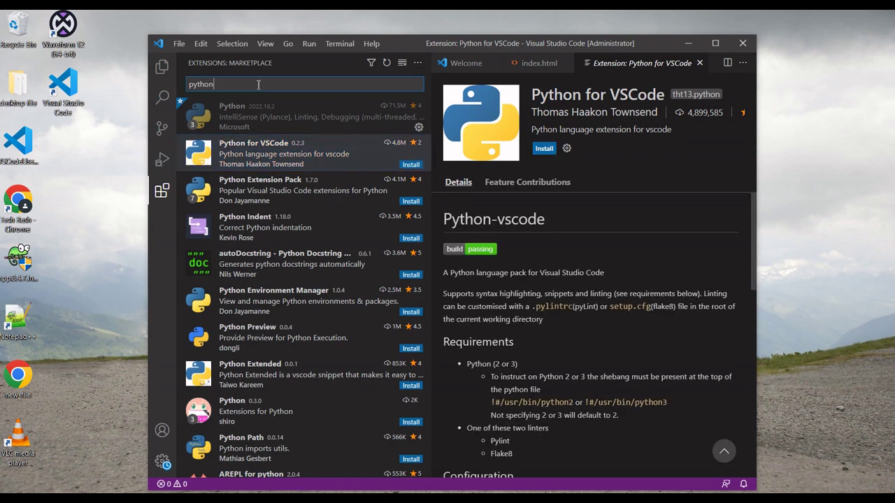
# Search the extensions marketplace for "javascript" and view the details of the JavaScript Snippet Pack extension
pyautogui.press('BackSpace')
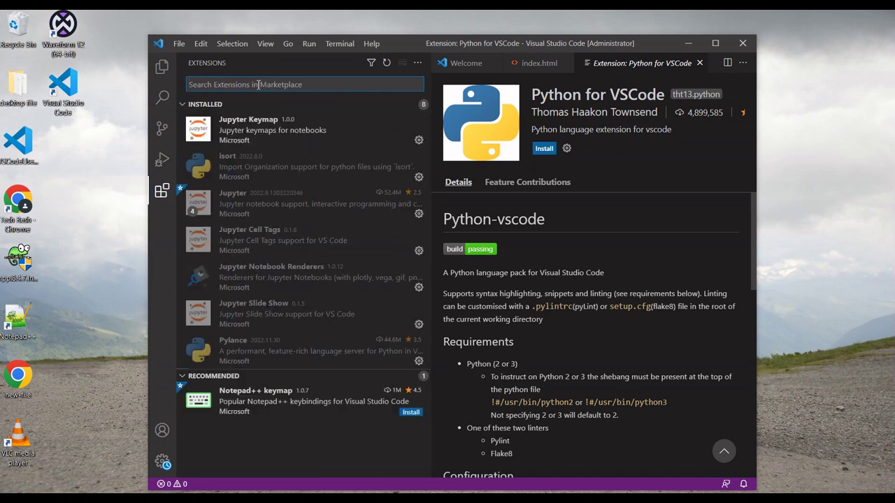
pyautogui.write('javascr')
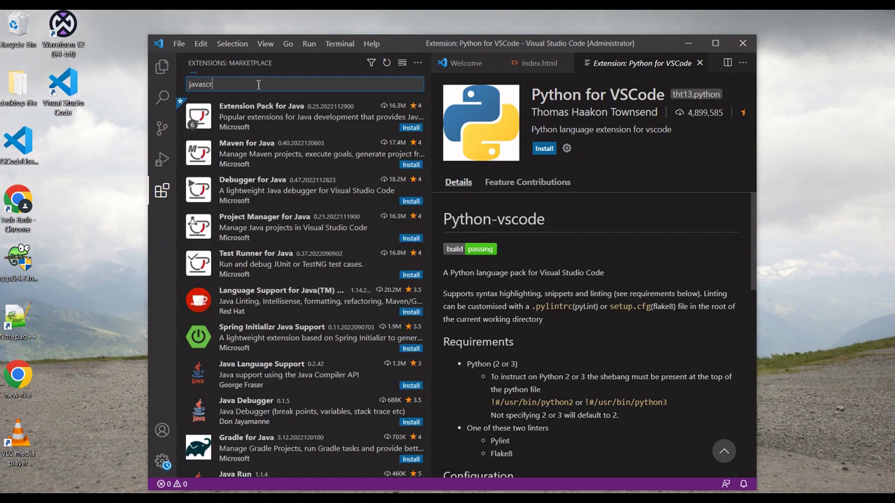
pyautogui.write('ipt')
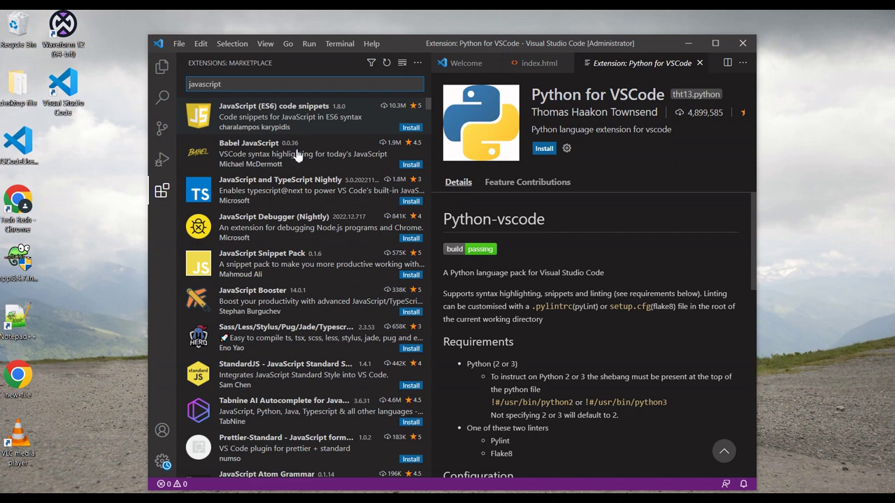
pyautogui.click(297, 266)
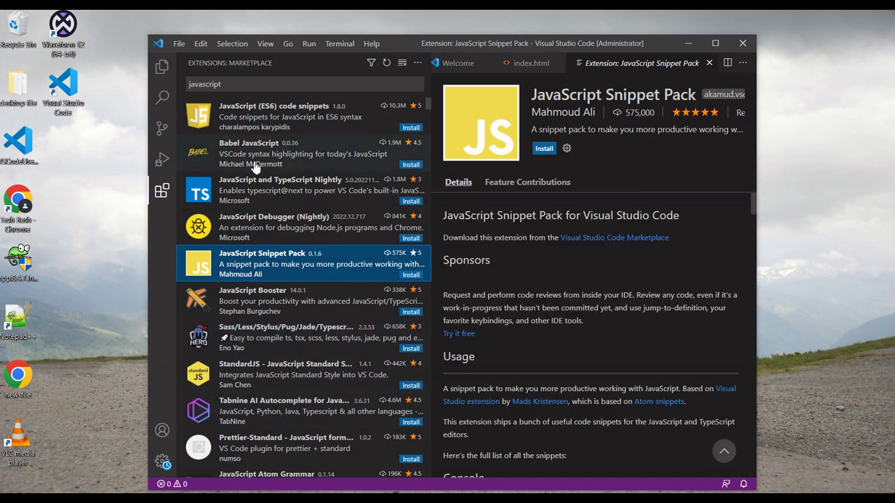
# Search the extensions marketplace for "react", examining the details of Simple React Snippets and the other listed extensions
pyautogui.click(236, 84)
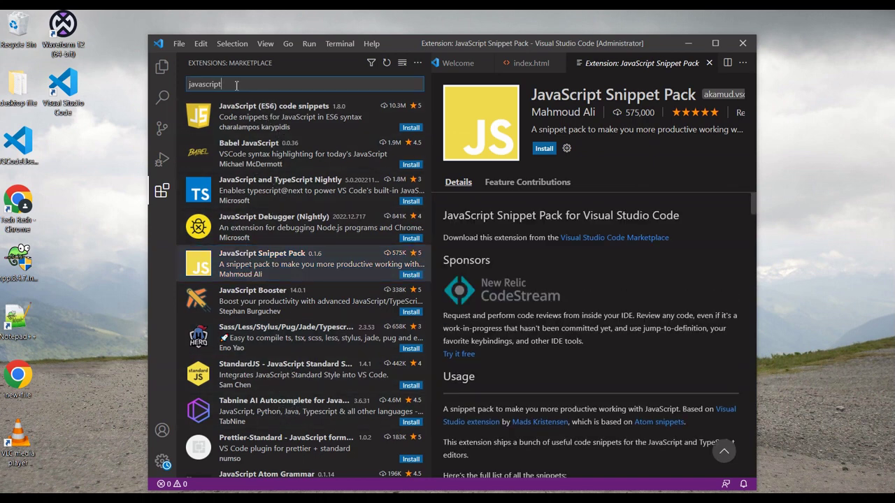
pyautogui.press('BackSpace')
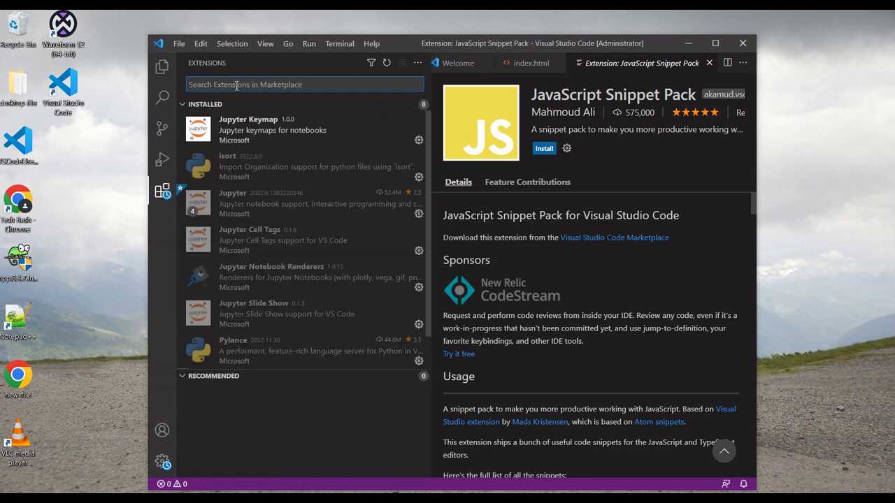
pyautogui.write('react')
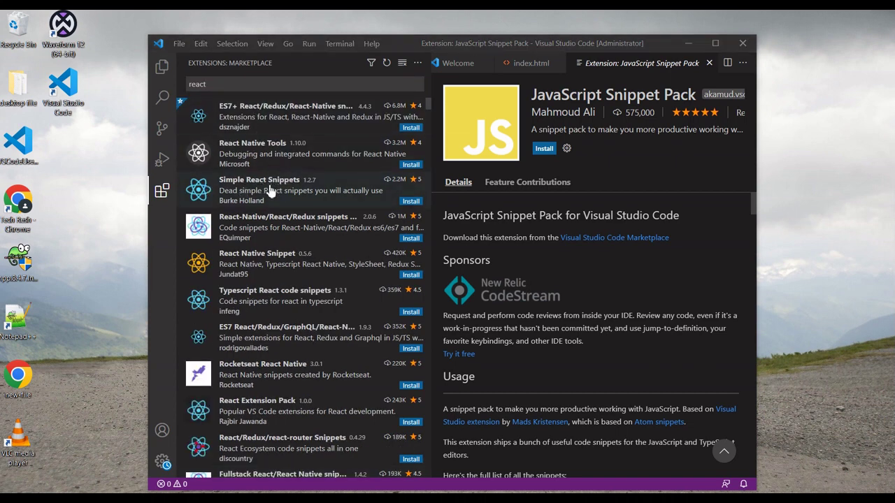
pyautogui.click(272, 190)
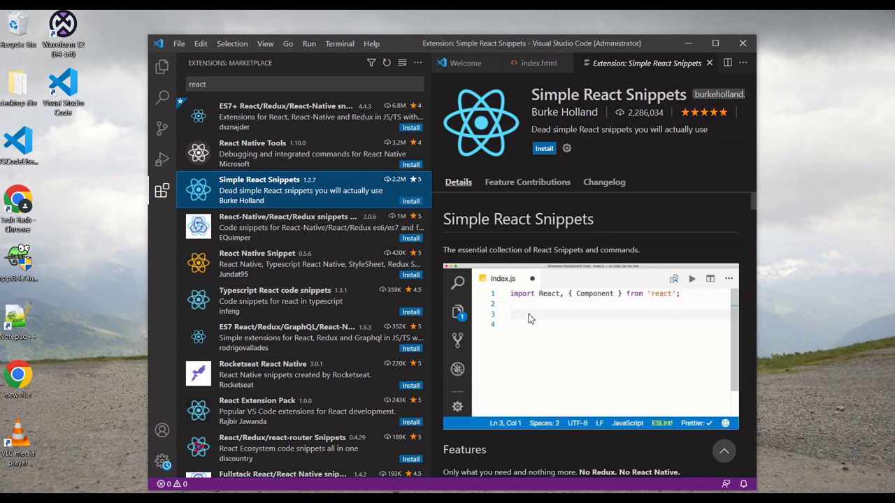
pyautogui.scroll(-2, 667, 321)
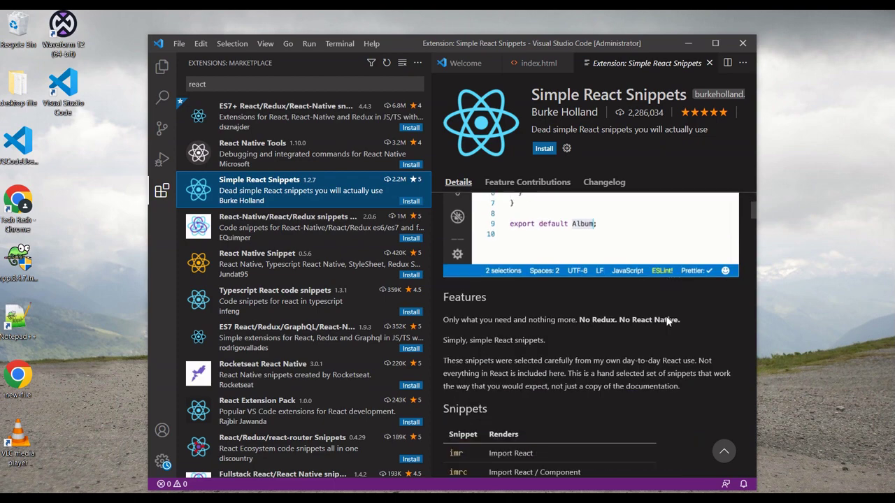
pyautogui.scroll(-8, 667, 321)
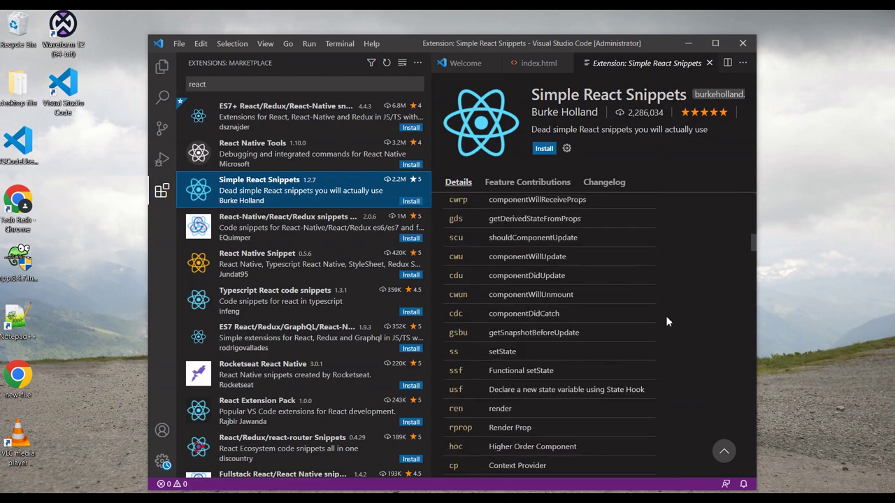
pyautogui.scroll(10, 668, 321)
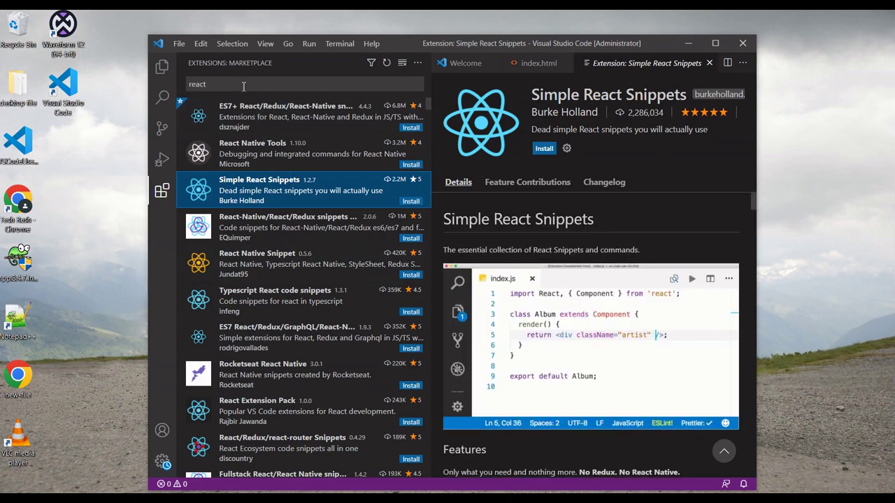
pyautogui.scroll(-5, 327, 143)
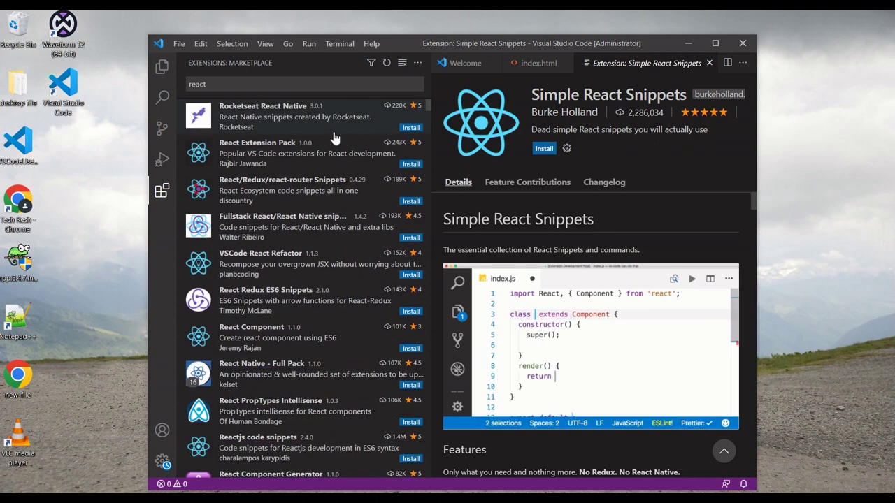
pyautogui.scroll(-2, 253, 218)
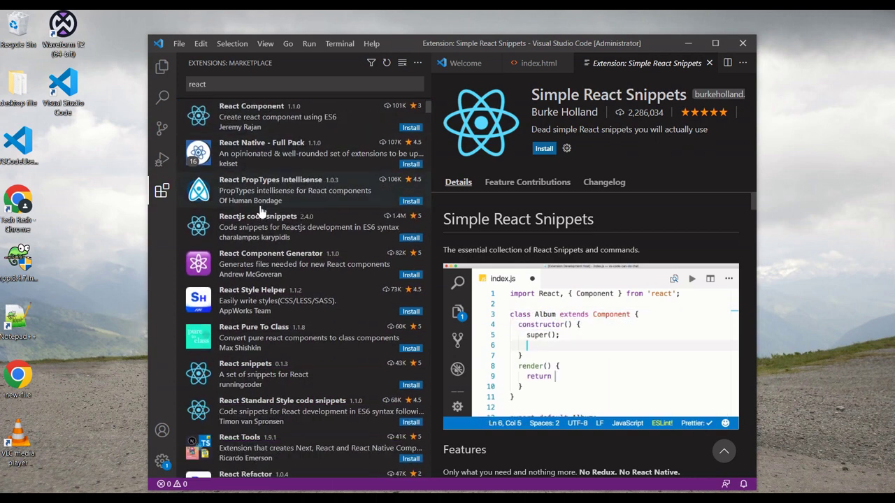
pyautogui.scroll(7, 260, 209)
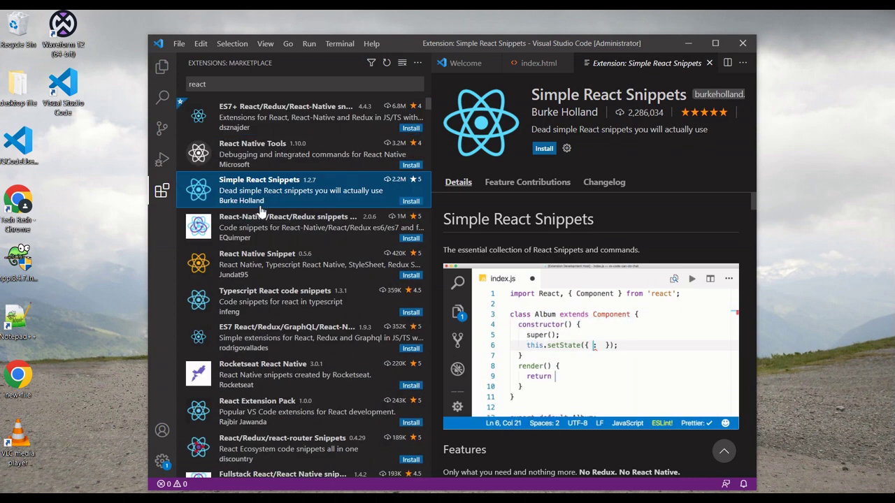
# Search the extensions marketplace for "ui" and view the details of the Flat UI theme extension
pyautogui.click(269, 86)
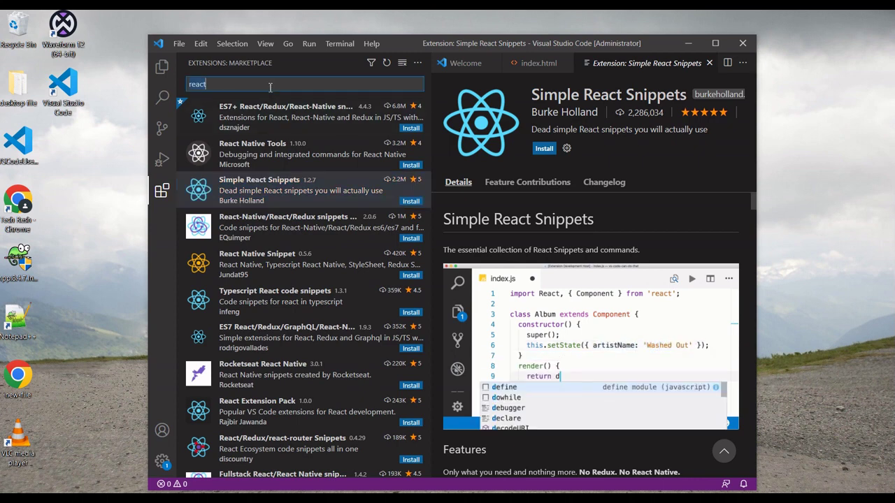
pyautogui.press('BackSpace')
pyautogui.press('BackSpace')
pyautogui.press('BackSpace')
pyautogui.press('BackSpace')
pyautogui.press('BackSpace')
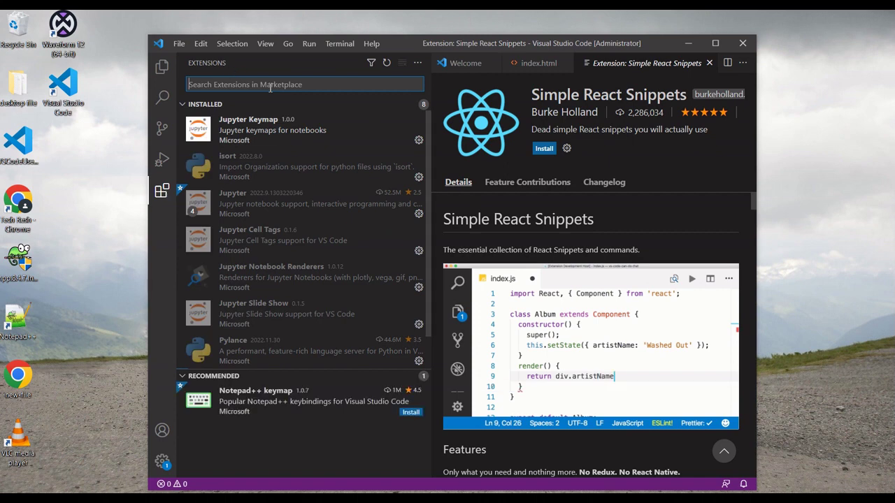
pyautogui.write('ui')
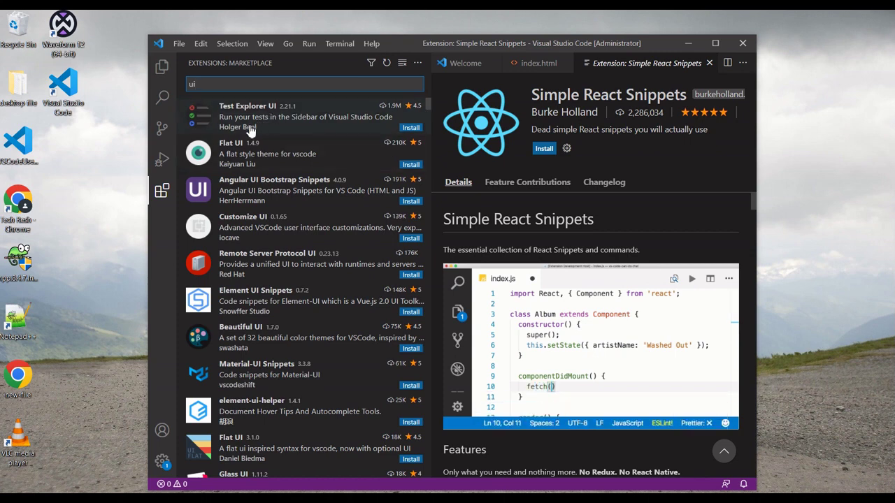
pyautogui.click(254, 154)
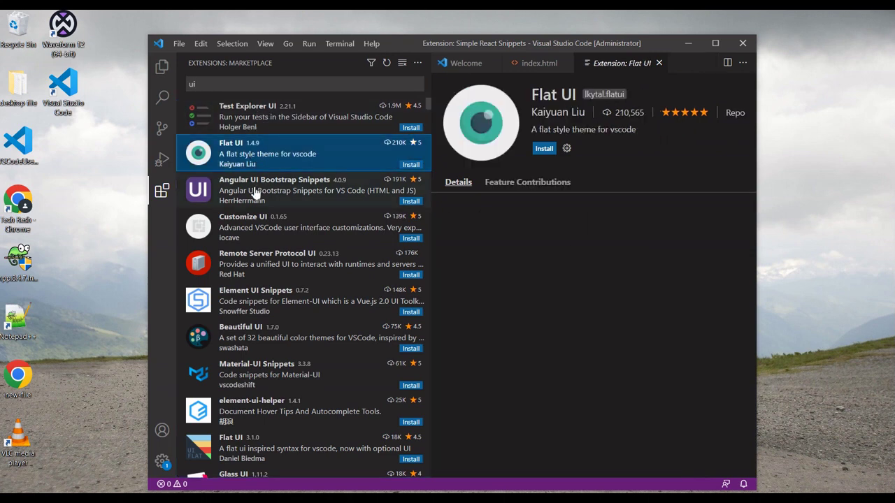
# View the details of the Angular UI Bootstrap Snippets extension and install it
pyautogui.click(255, 194)
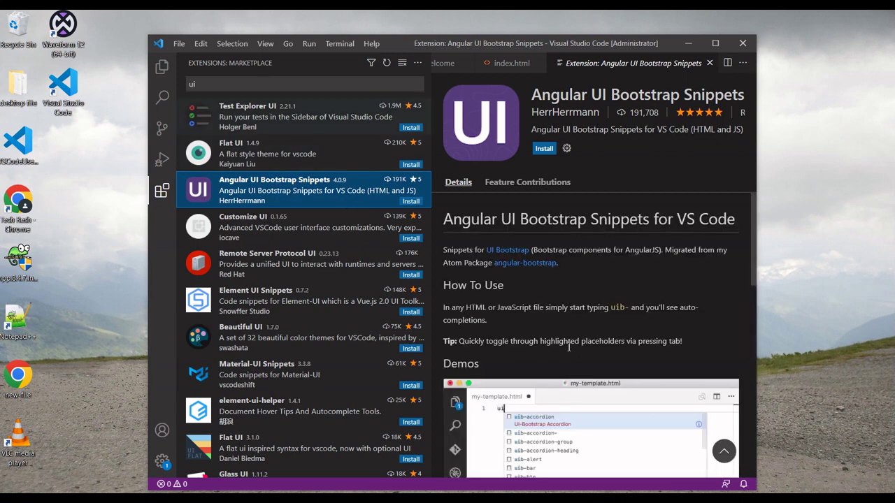
pyautogui.scroll(-1, 521, 334)
pyautogui.scroll(-2, 521, 334)
pyautogui.scroll(1, 589, 308)
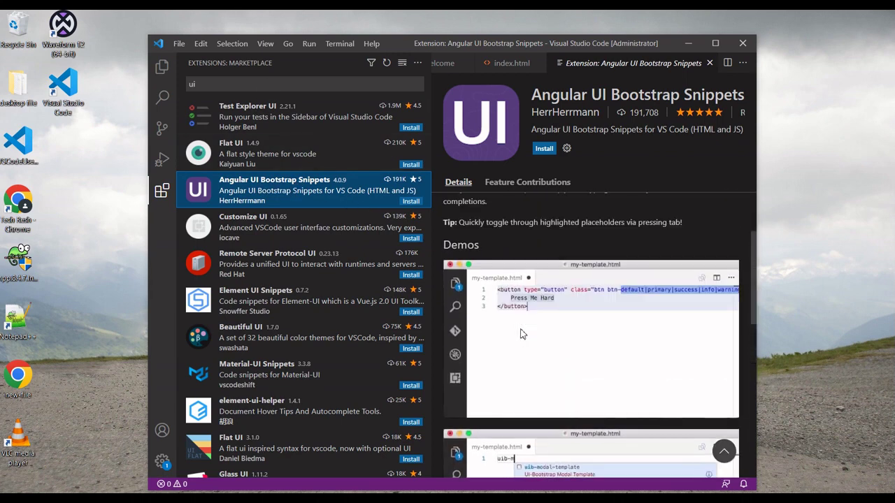
pyautogui.click(544, 149)
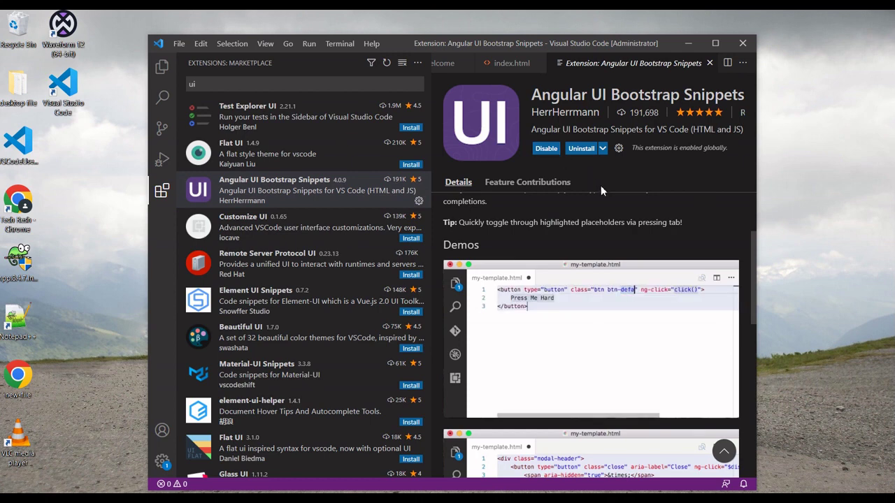
# Look through the demos on the Angular UI Bootstrap Snippets details page and minimize the editor window
pyautogui.scroll(-1, 596, 332)
pyautogui.scroll(-5, 596, 332)
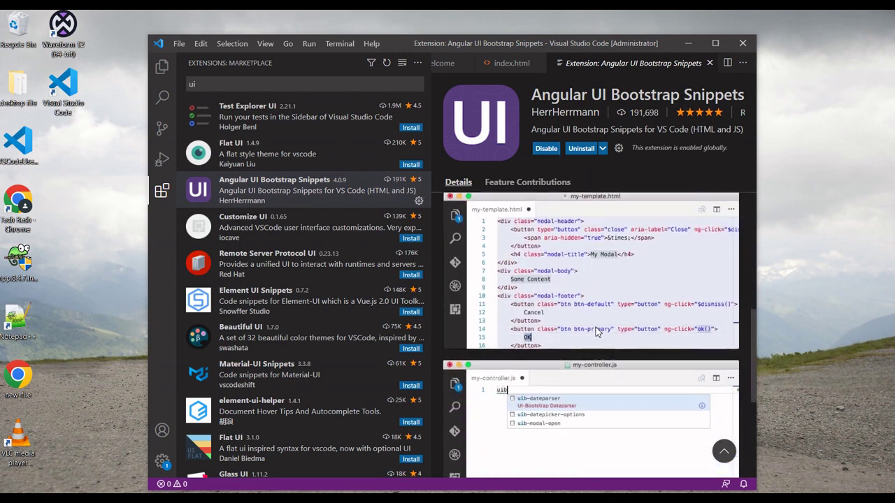
pyautogui.scroll(-3, 596, 332)
pyautogui.scroll(12, 596, 332)
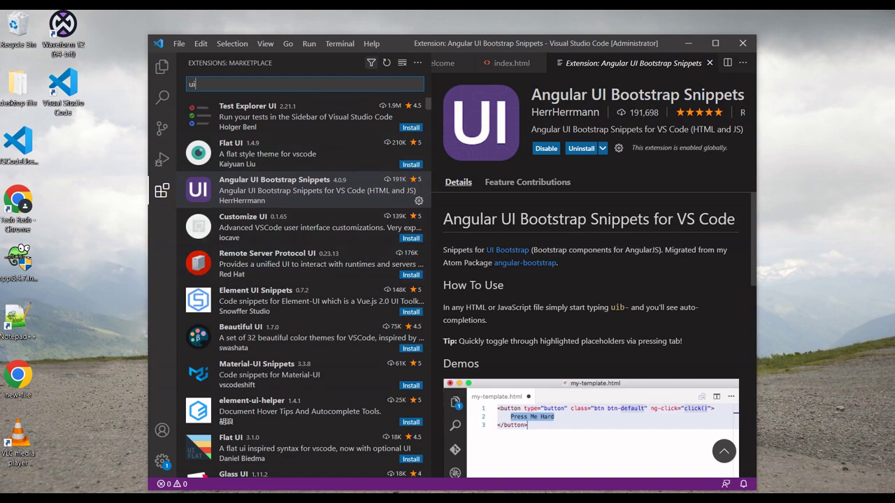
pyautogui.click(690, 44)
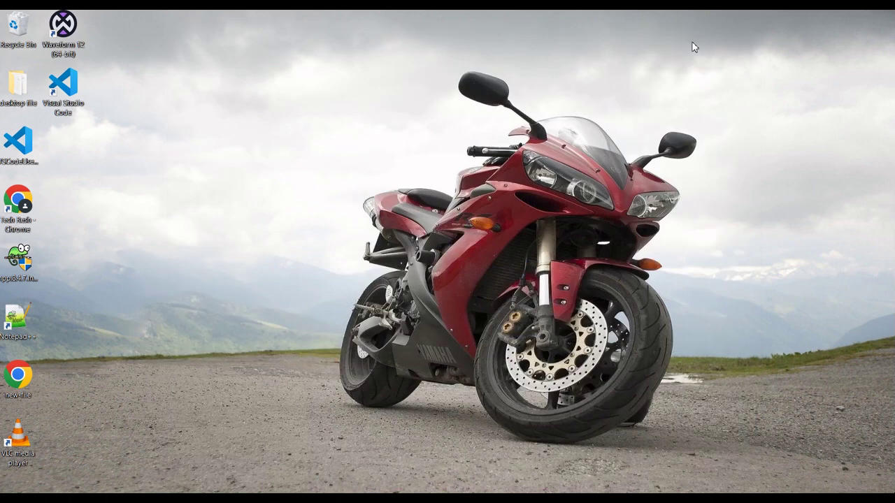